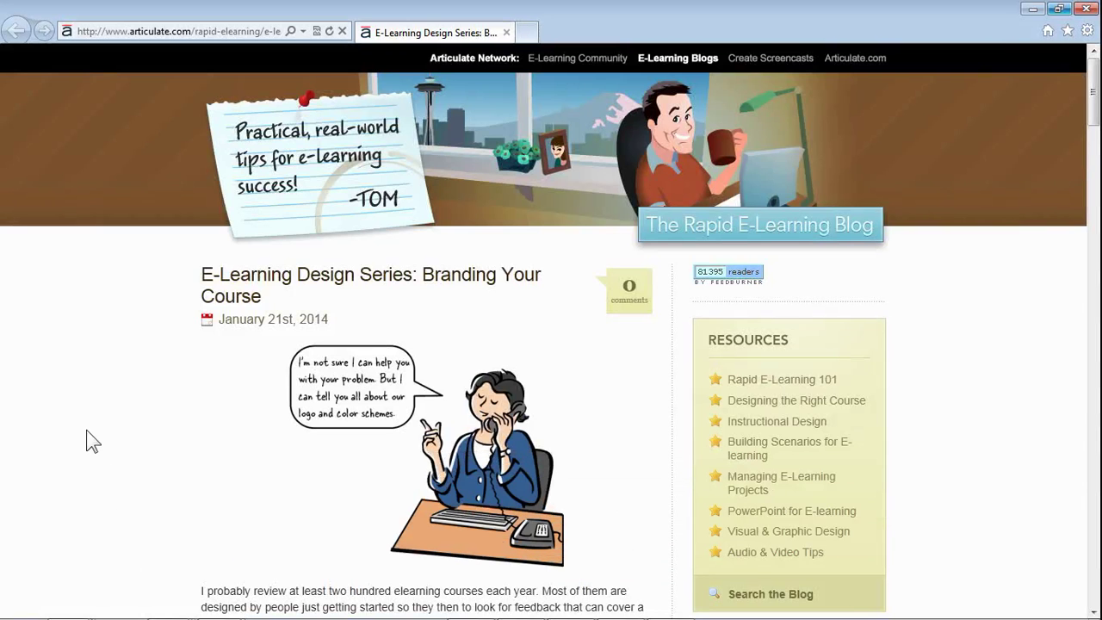
Scroll the Rapid E-Learning Blog branding post down to its advice on featuring the course subject over the brand
{"action": "scroll", "coordinate": [95, 432], "scroll_direction": "down", "scroll_amount": 5}
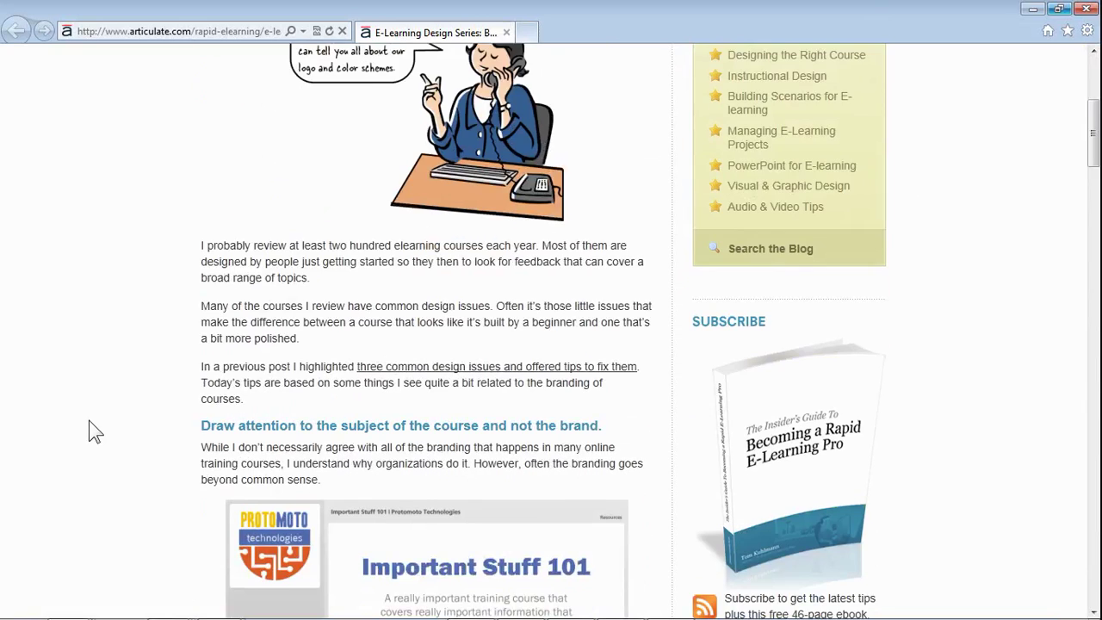
{"action": "scroll", "coordinate": [89, 422], "scroll_direction": "down", "scroll_amount": 3}
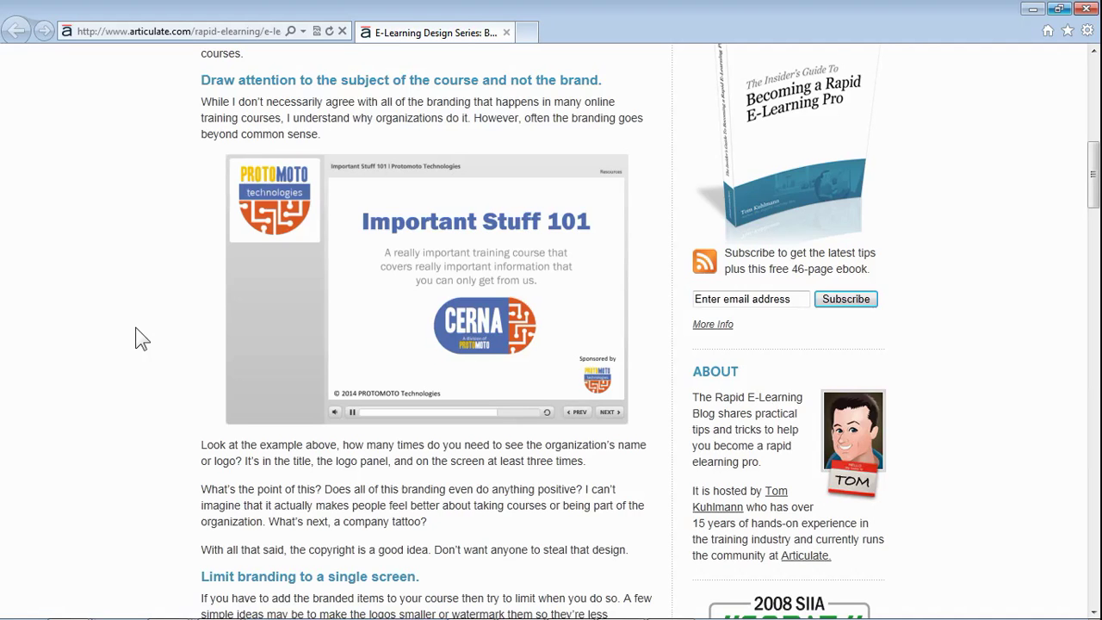
Switch to the PowerPoint presentation showing the unicef, IBM and pepsi logo banners
{"action": "key", "text": "alt+Tab"}
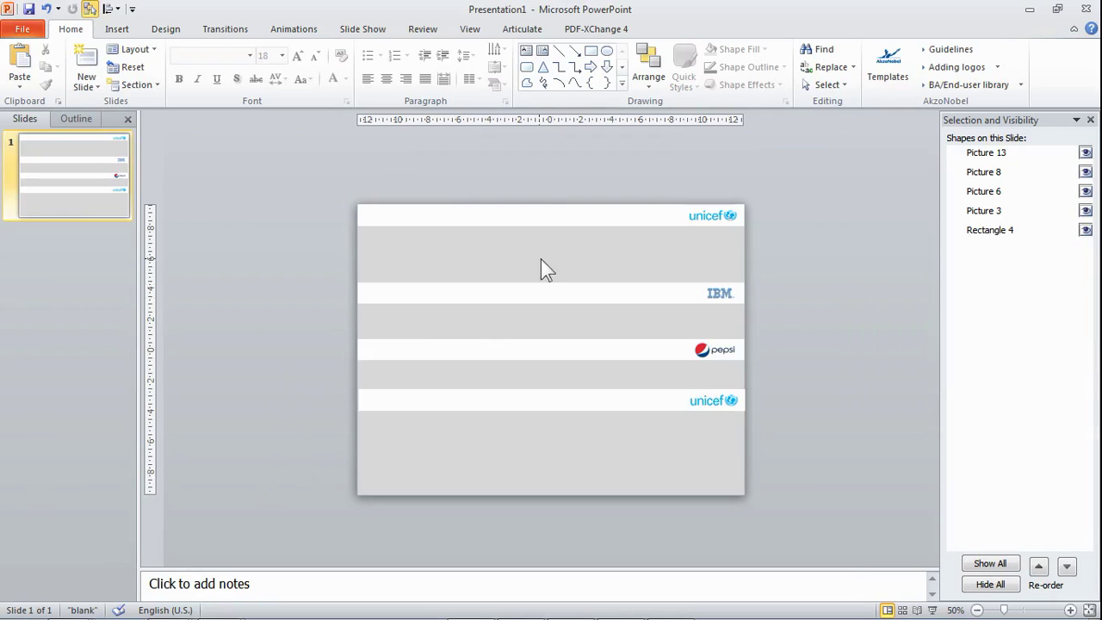
Paste the top white banner and unicef logo as one PNG picture, placed above the slide
{"action": "left_click", "coordinate": [511, 219]}
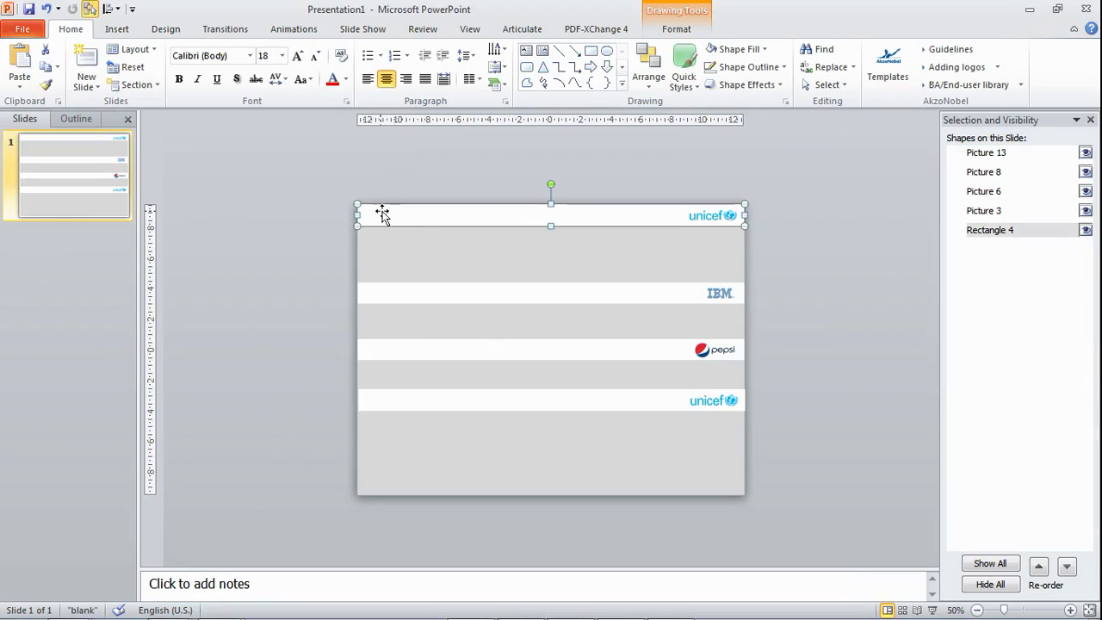
{"action": "left_click", "coordinate": [711, 216]}
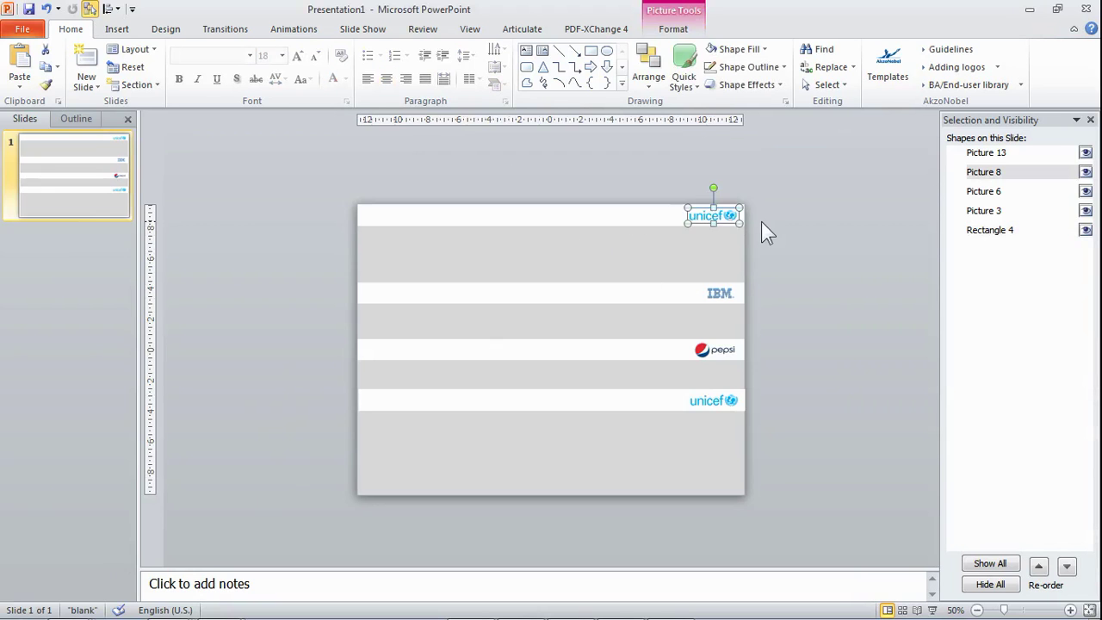
{"action": "left_click", "coordinate": [779, 241]}
{"action": "left_click_drag", "start_coordinate": [315, 168], "coordinate": [773, 247]}
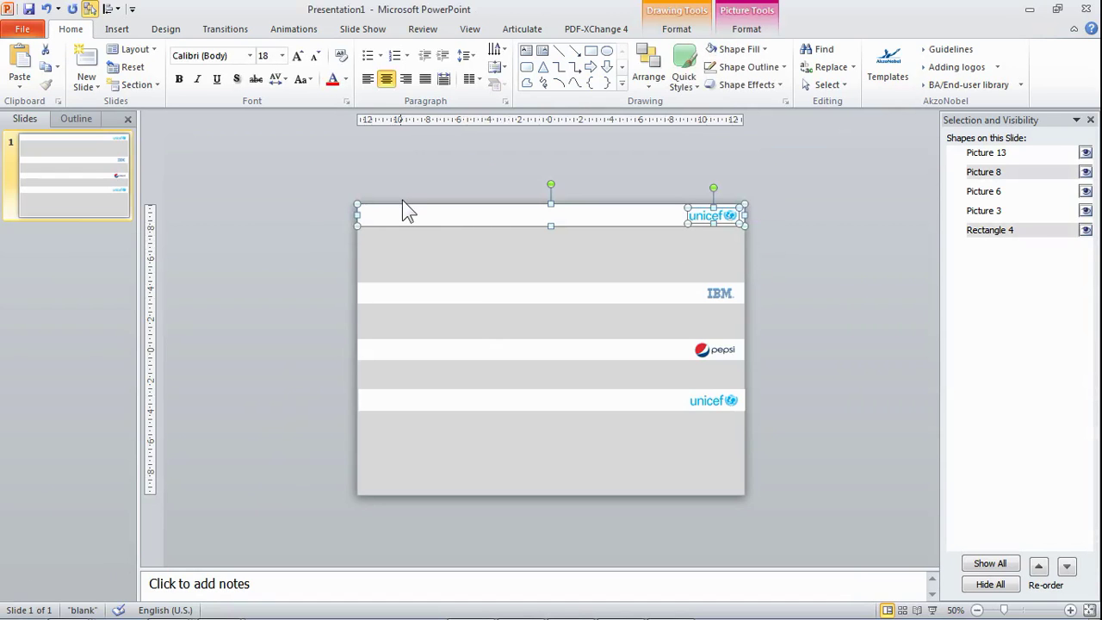
{"action": "key", "text": "ctrl+alt+v"}
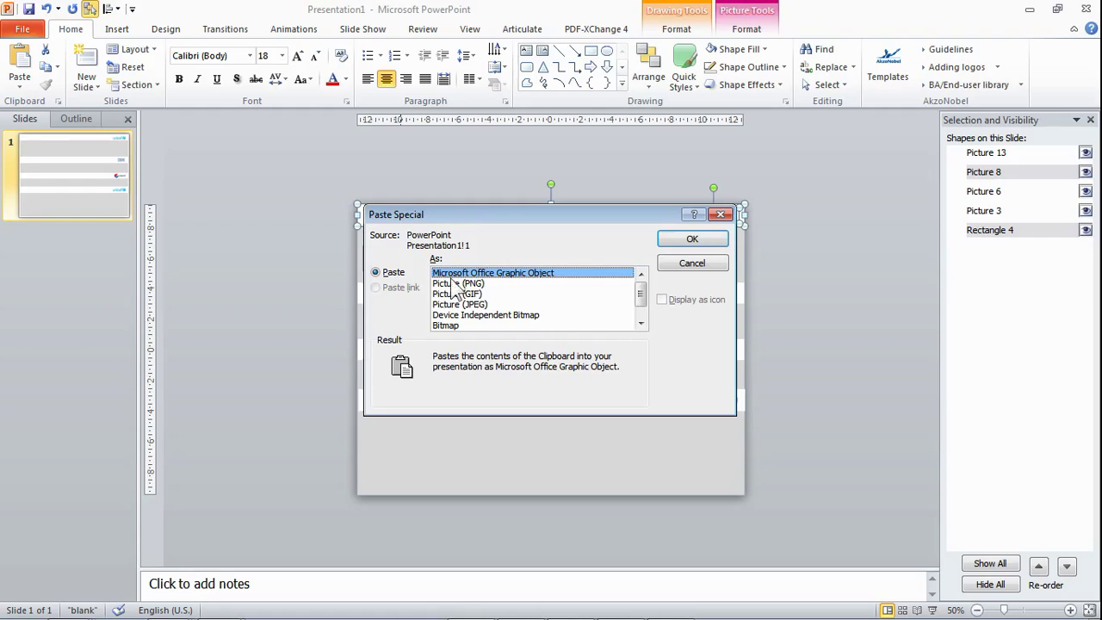
{"action": "left_click", "coordinate": [469, 283]}
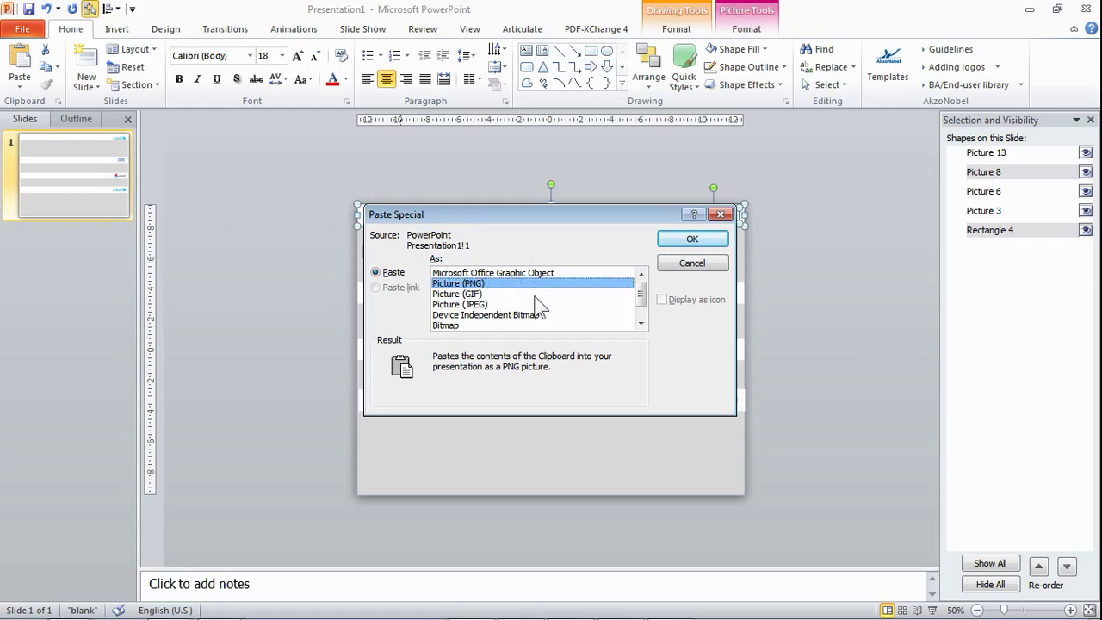
{"action": "left_click", "coordinate": [707, 242]}
{"action": "left_click_drag", "start_coordinate": [677, 351], "coordinate": [627, 157]}
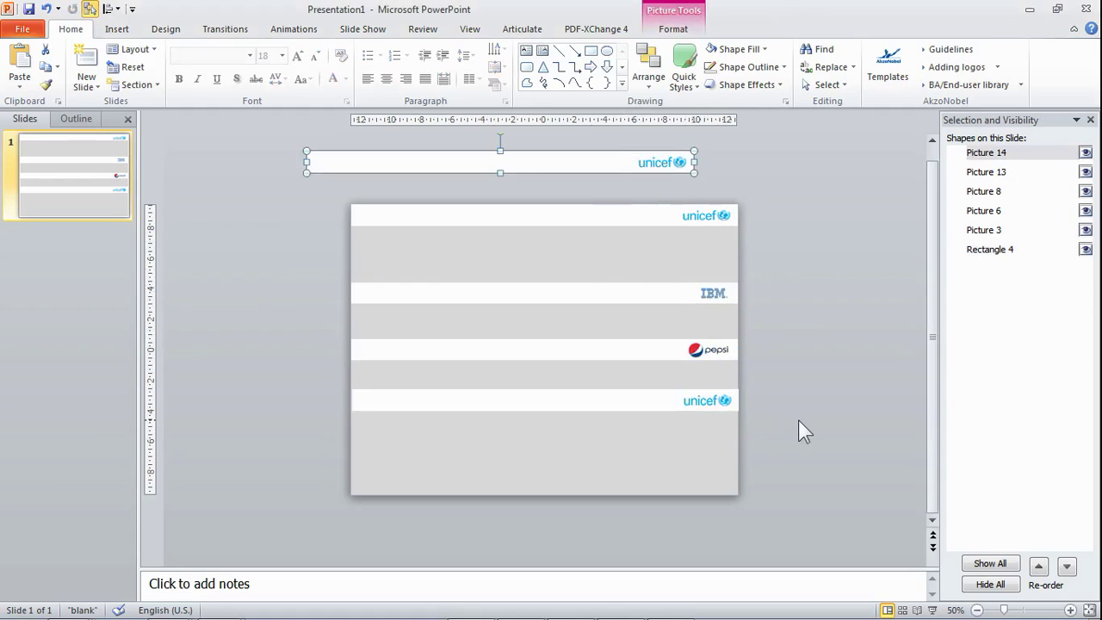
{"action": "left_click", "coordinate": [697, 411]}
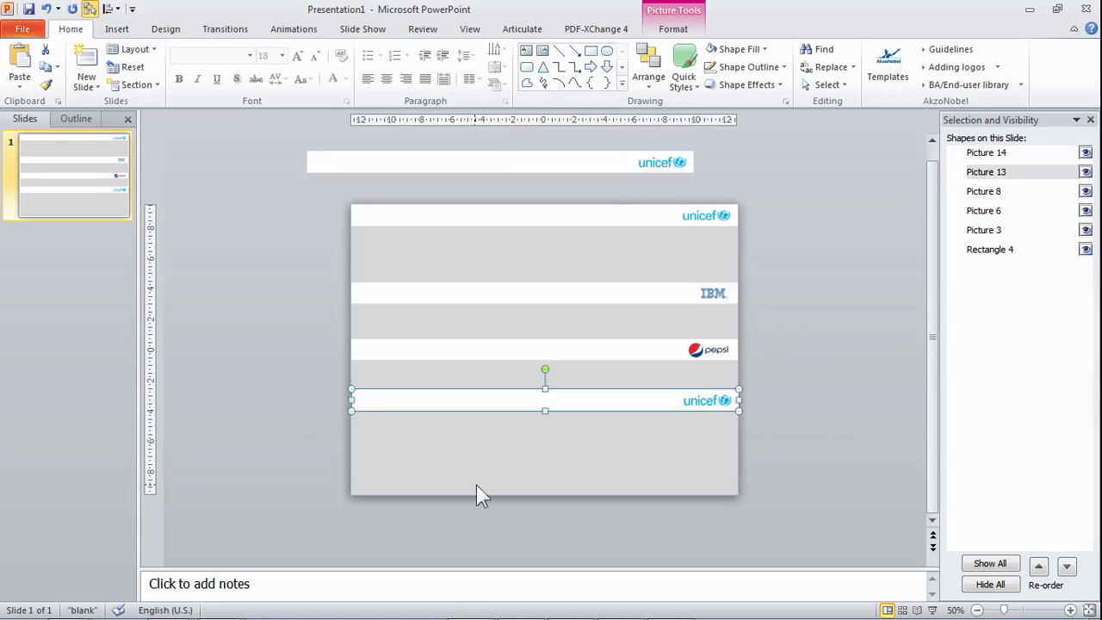
{"action": "key", "text": "alt+Tab"}
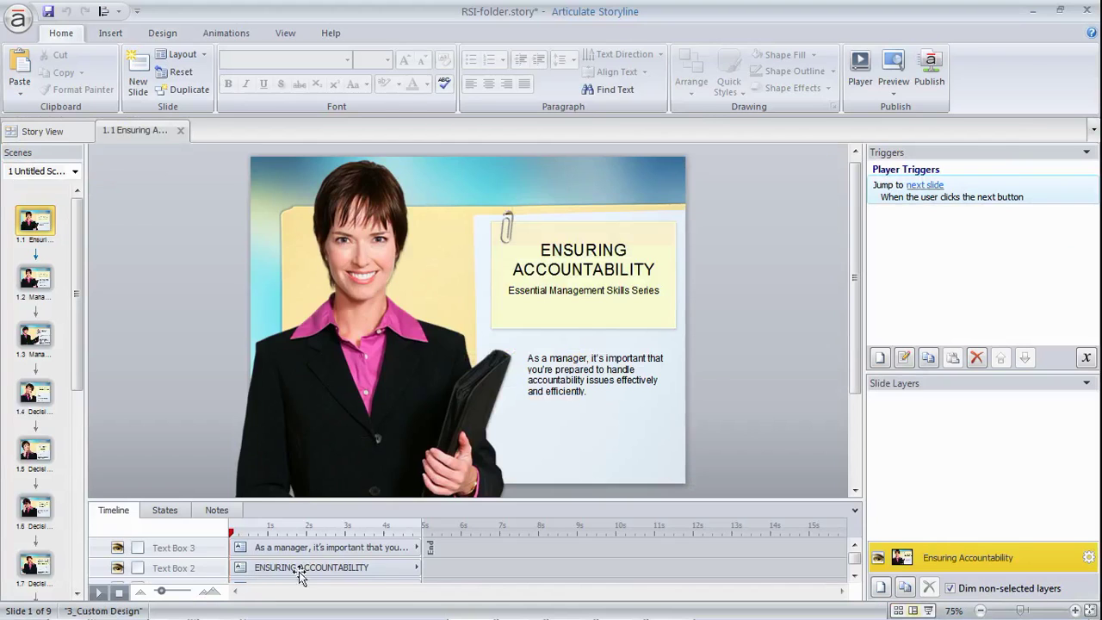
{"action": "key", "text": "ctrl+v"}
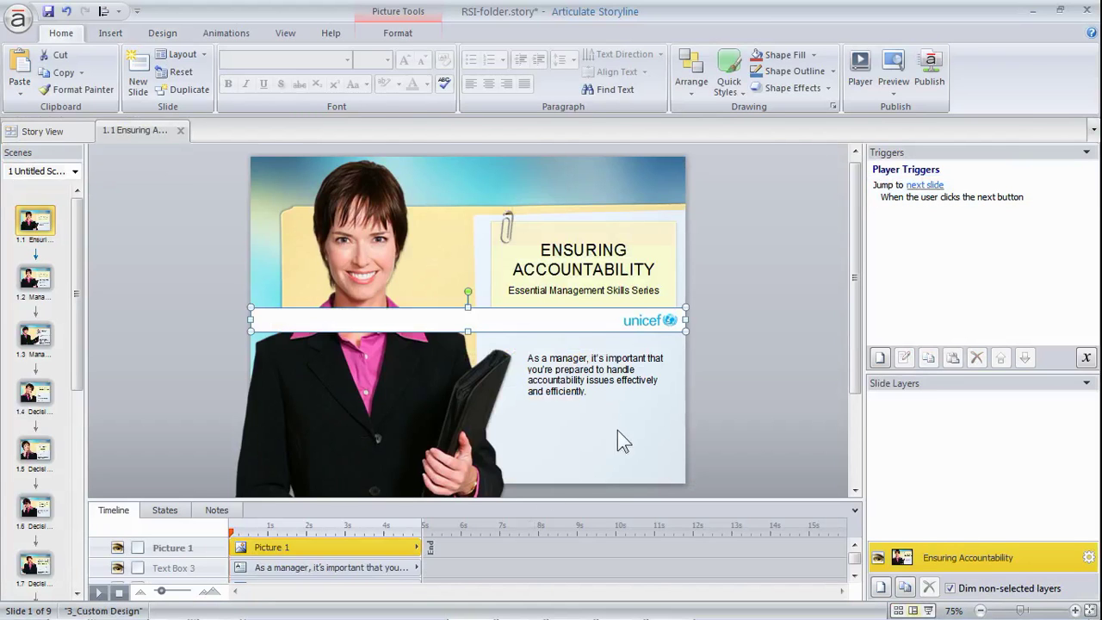
{"action": "left_click_drag", "start_coordinate": [569, 322], "coordinate": [568, 175]}
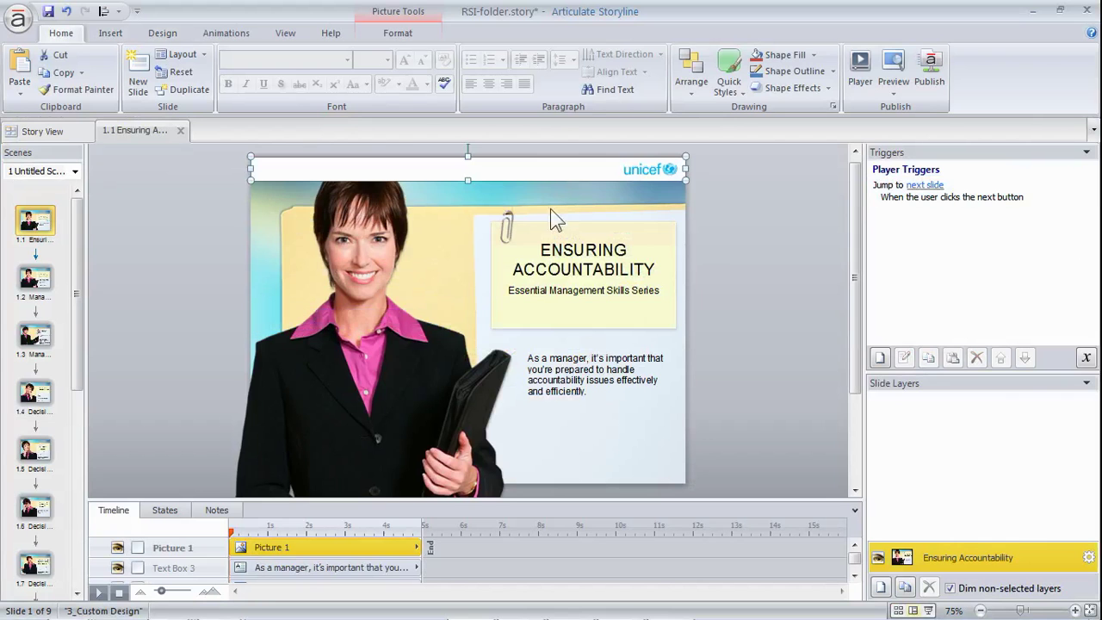
{"action": "left_click", "coordinate": [719, 241]}
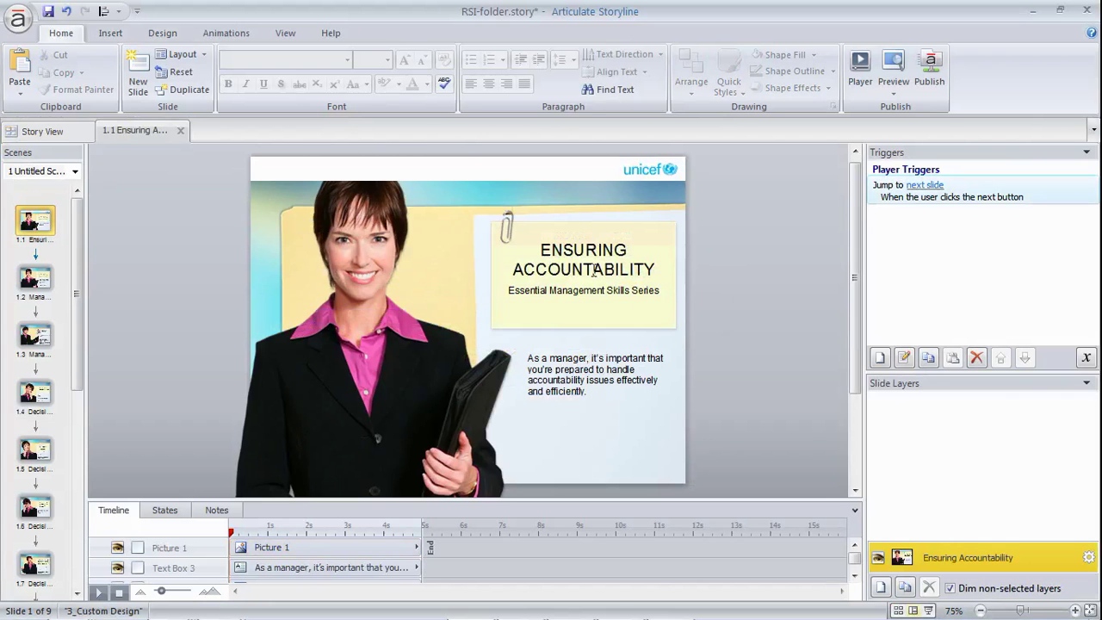
{"action": "right_click", "coordinate": [532, 175]}
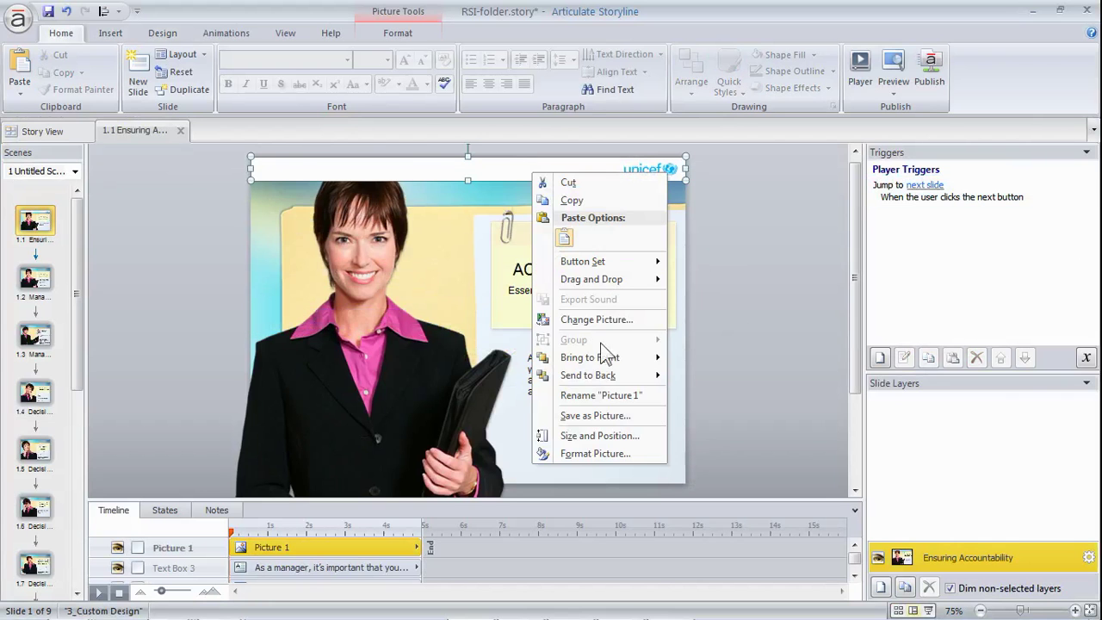
{"action": "left_click", "coordinate": [613, 375]}
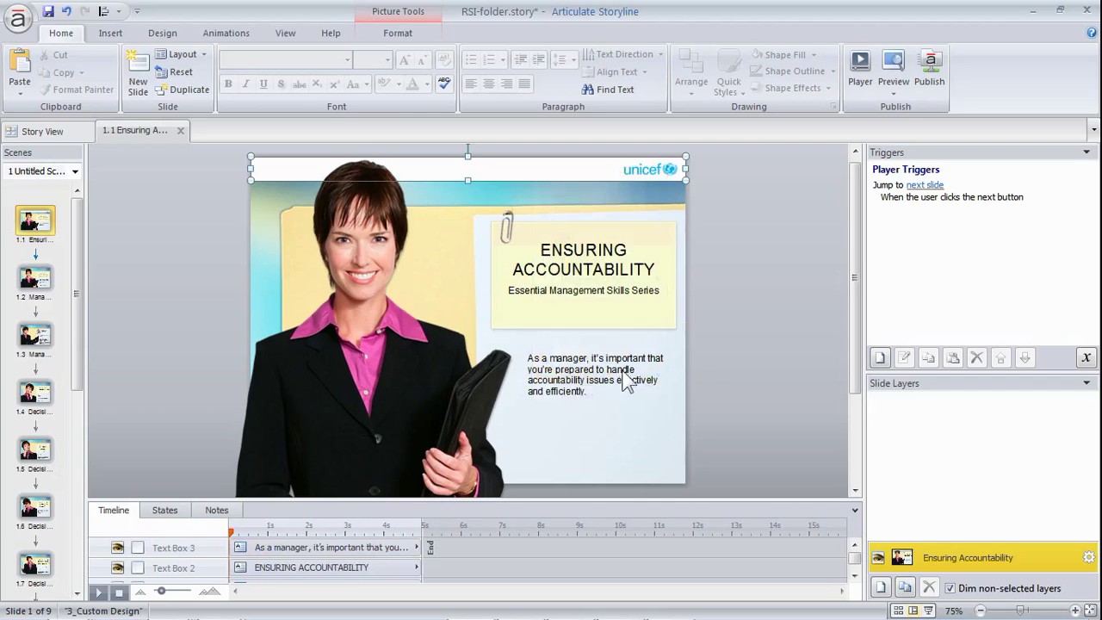
{"action": "left_click", "coordinate": [762, 333]}
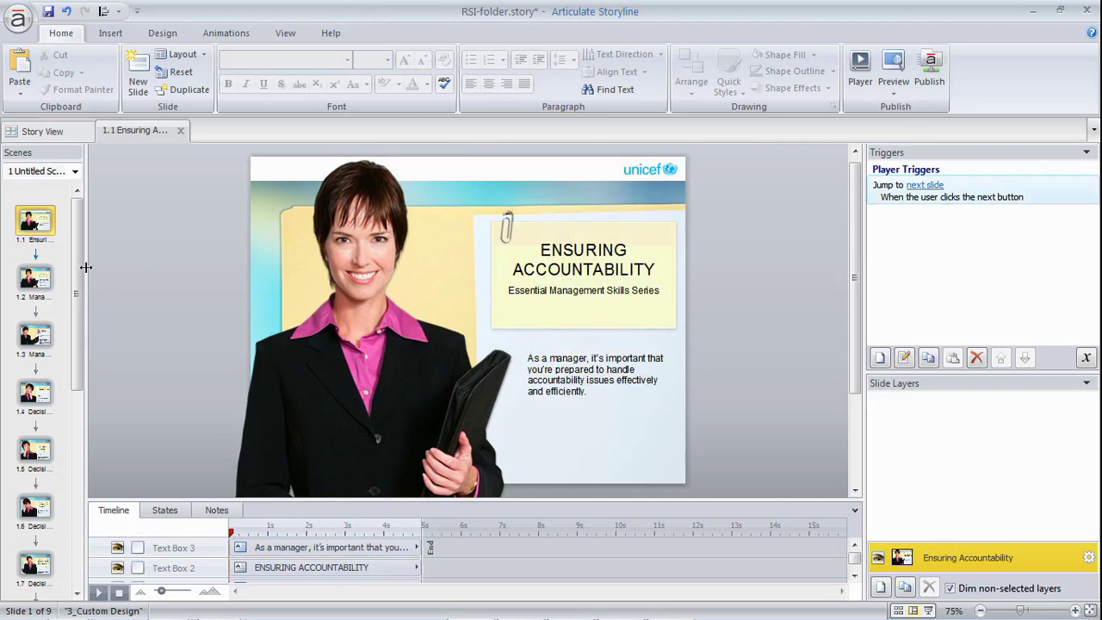
{"action": "left_click", "coordinate": [27, 278]}
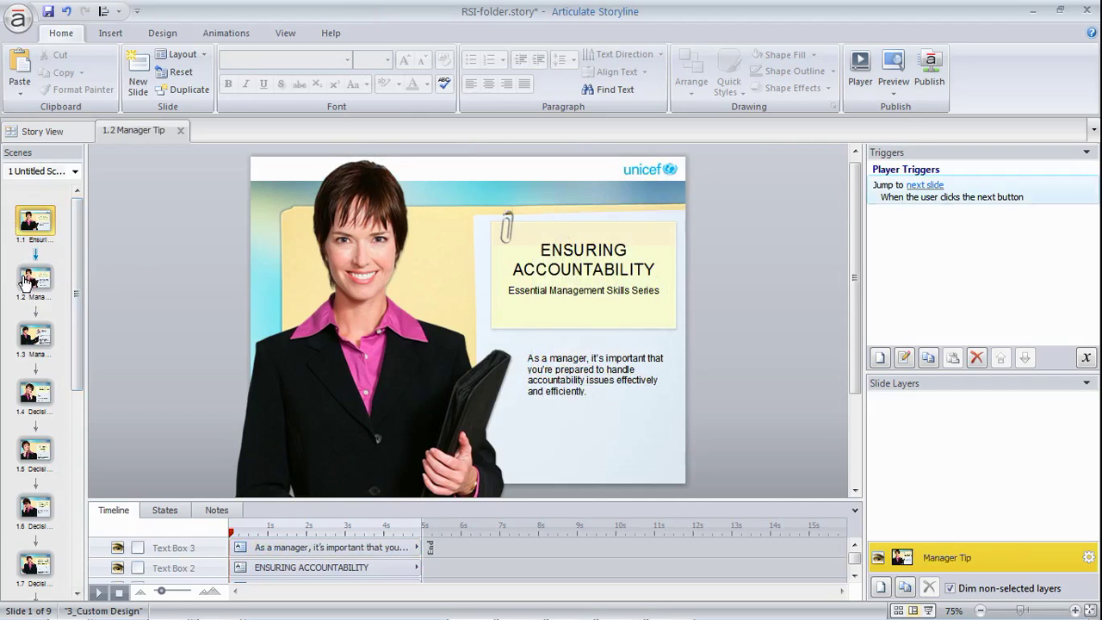
{"action": "left_click", "coordinate": [42, 336]}
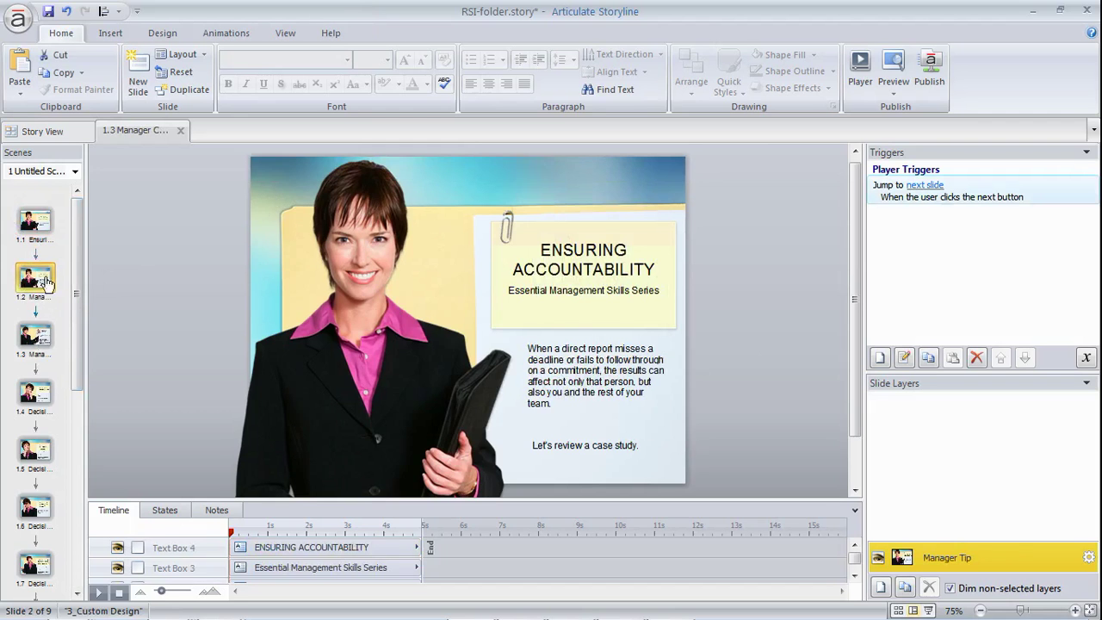
{"action": "left_click", "coordinate": [43, 226]}
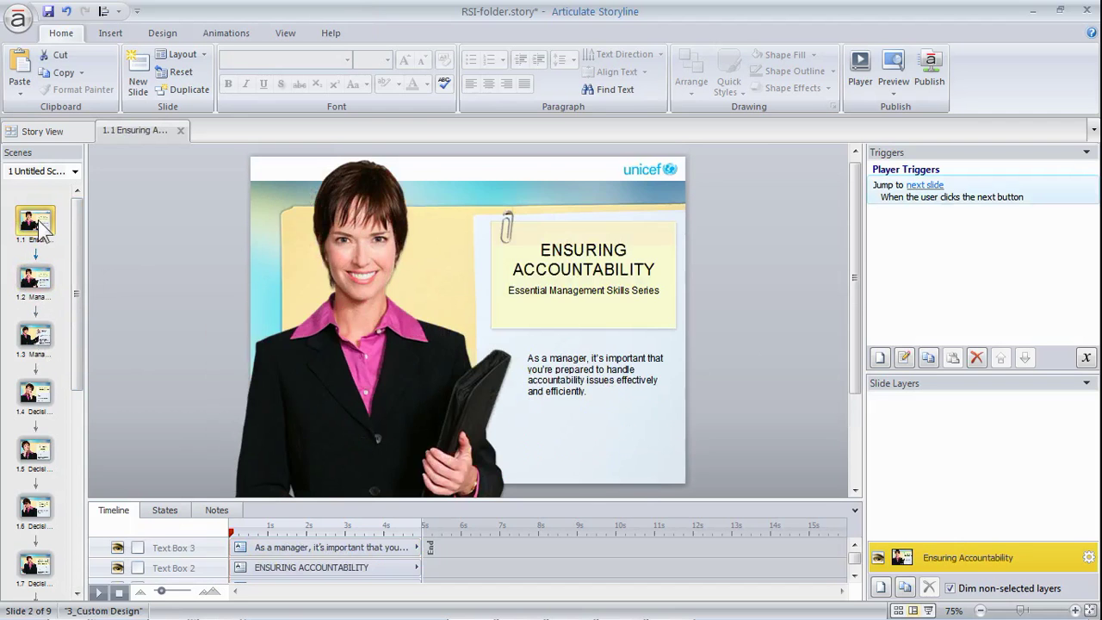
{"action": "left_click", "coordinate": [260, 173]}
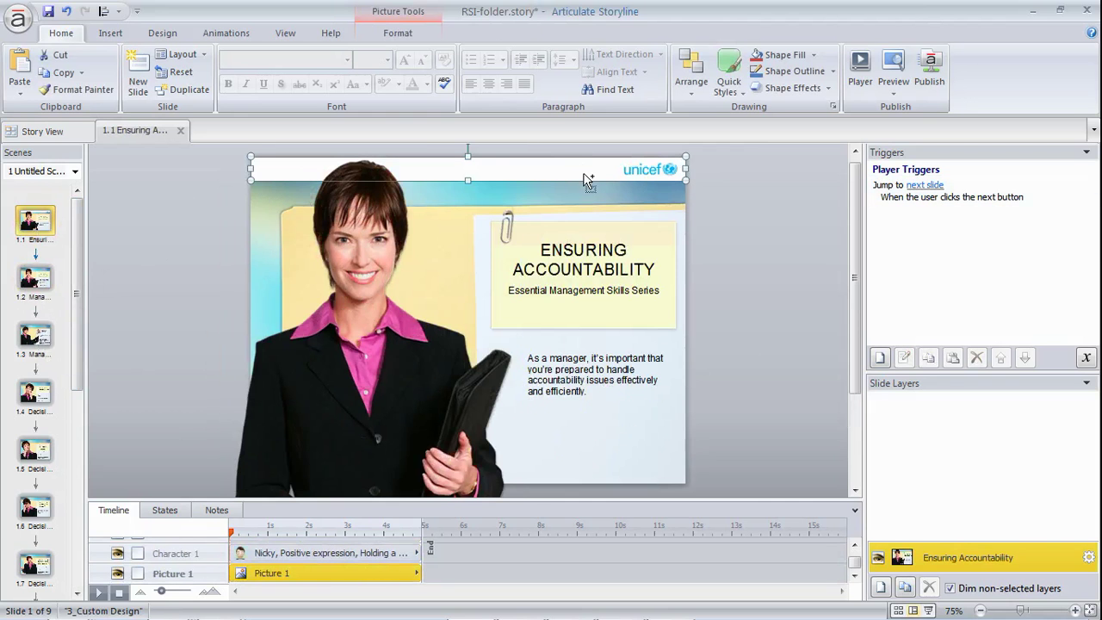
{"action": "left_click", "coordinate": [568, 196]}
Paste the unicef banner onto the top slide master, send it to back, and close master view
{"action": "left_click", "coordinate": [297, 34]}
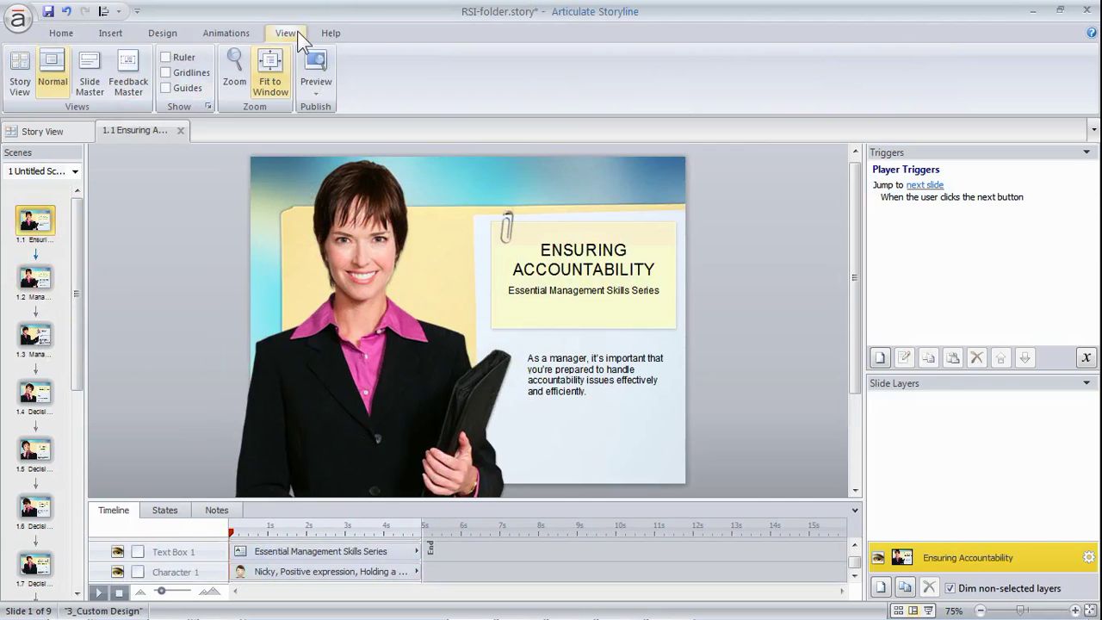
{"action": "left_click", "coordinate": [93, 86]}
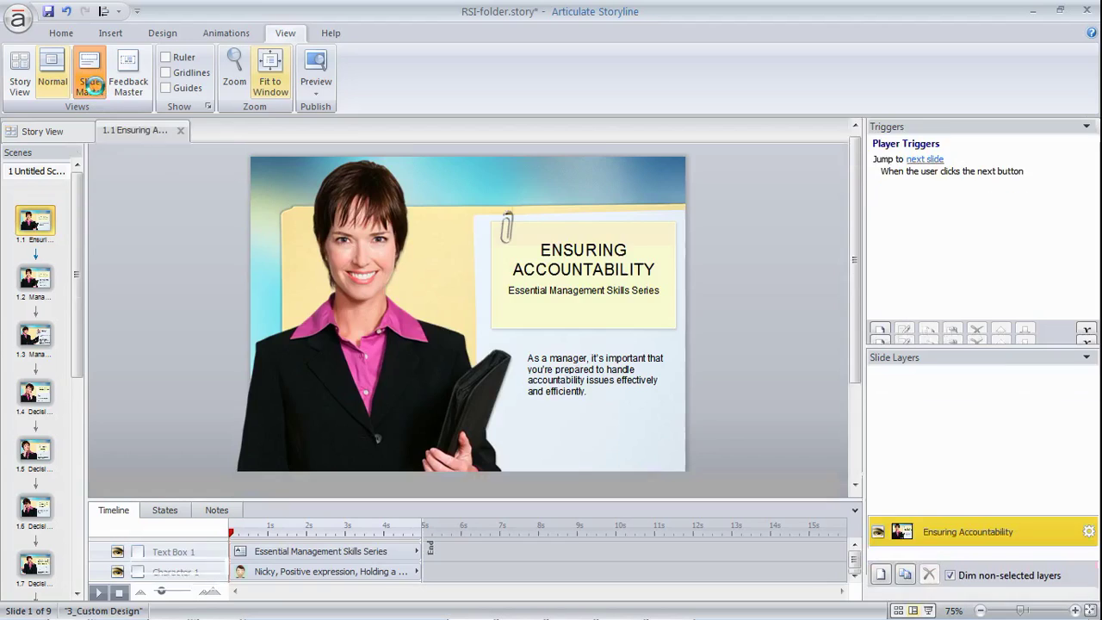
{"action": "left_click", "coordinate": [69, 146]}
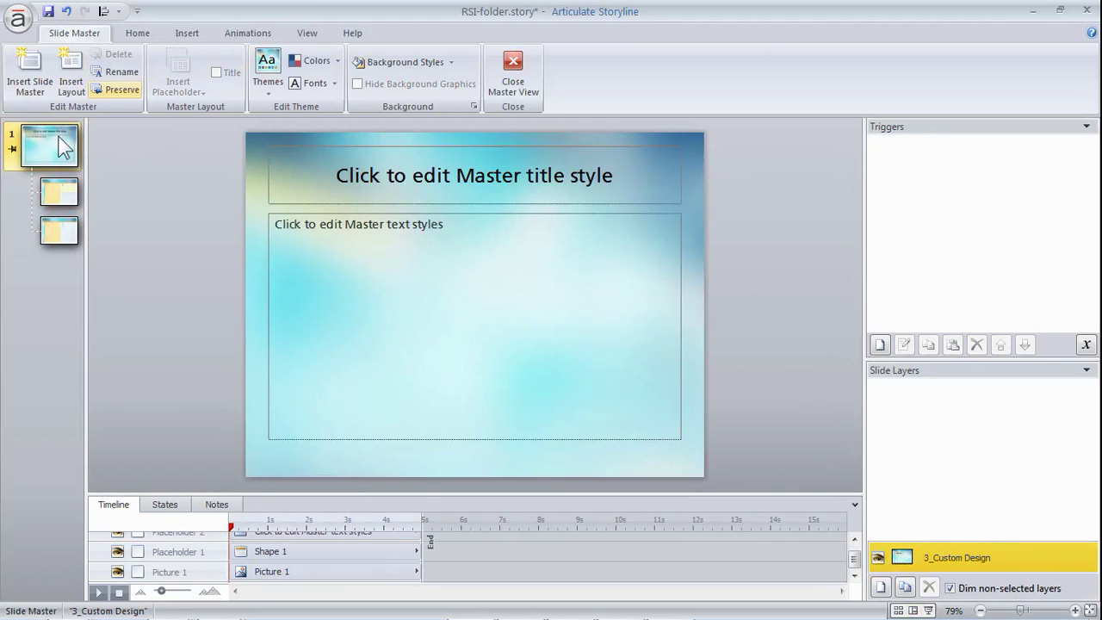
{"action": "key", "text": "ctrl+v"}
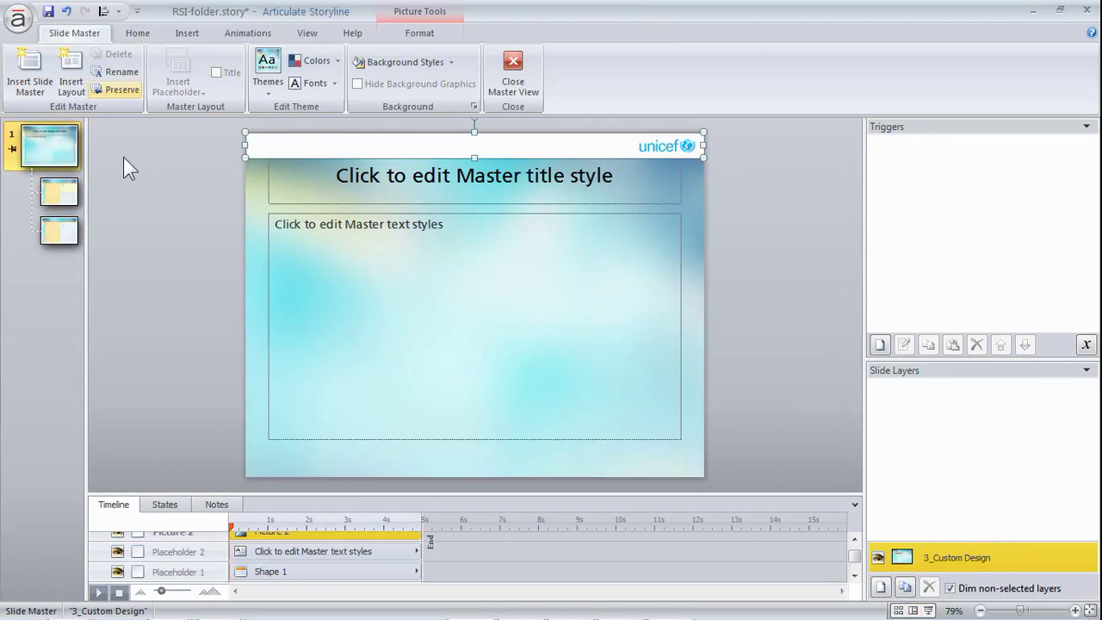
{"action": "right_click", "coordinate": [284, 153]}
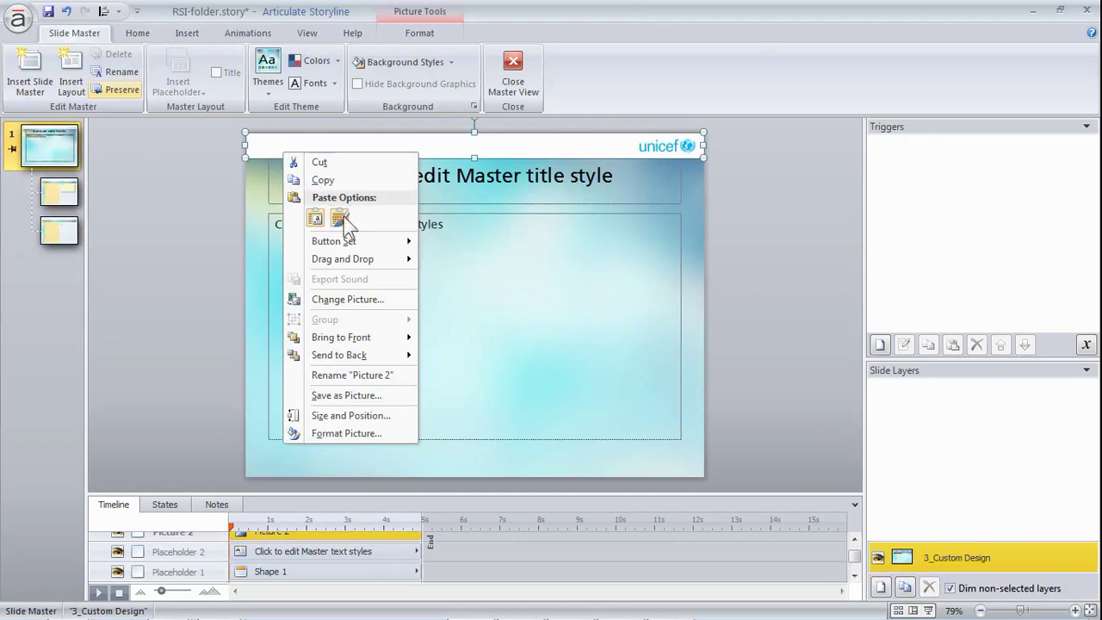
{"action": "left_click", "coordinate": [354, 358]}
{"action": "left_click", "coordinate": [513, 79]}
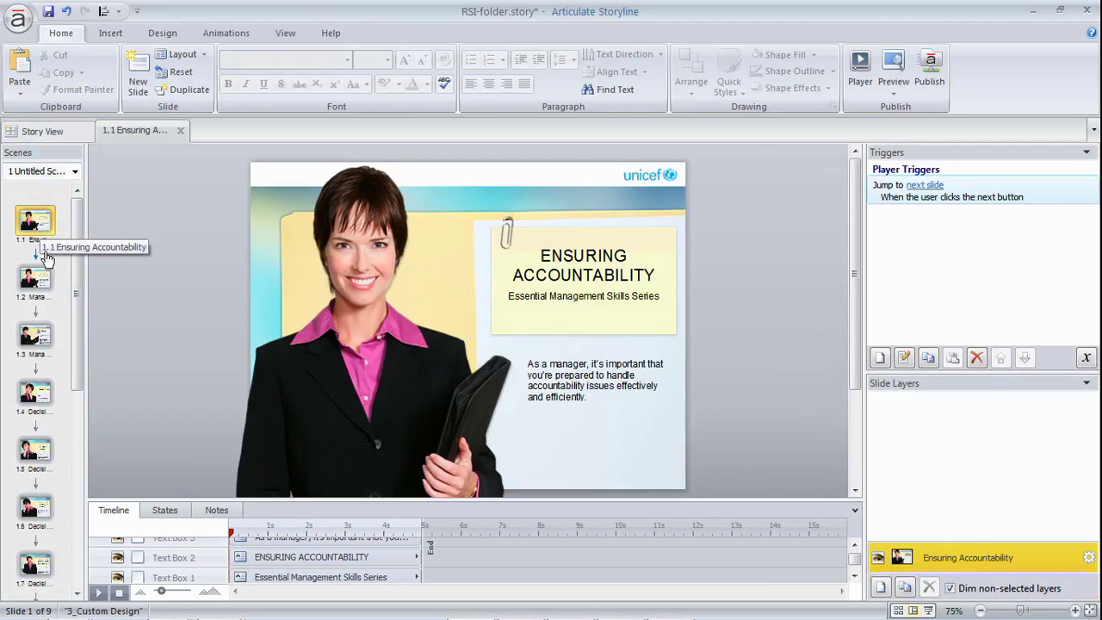
Check the unicef banner on slides 1.2, 1.3 Manager Challenge and 1.4 Decision 1
{"action": "left_click", "coordinate": [33, 280]}
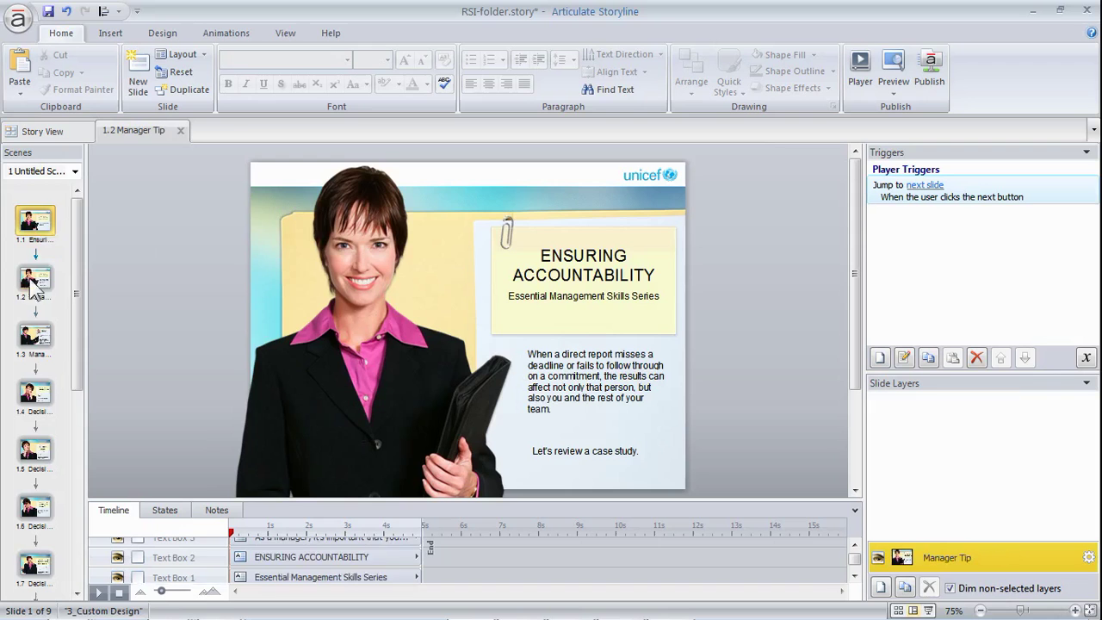
{"action": "left_click", "coordinate": [36, 339]}
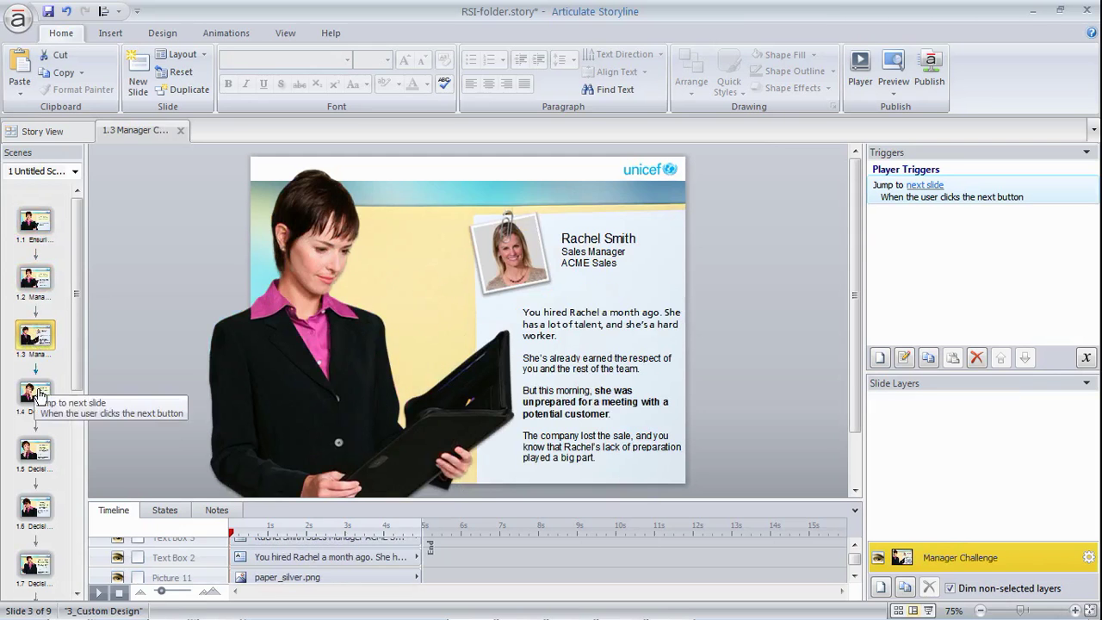
{"action": "left_click", "coordinate": [41, 396]}
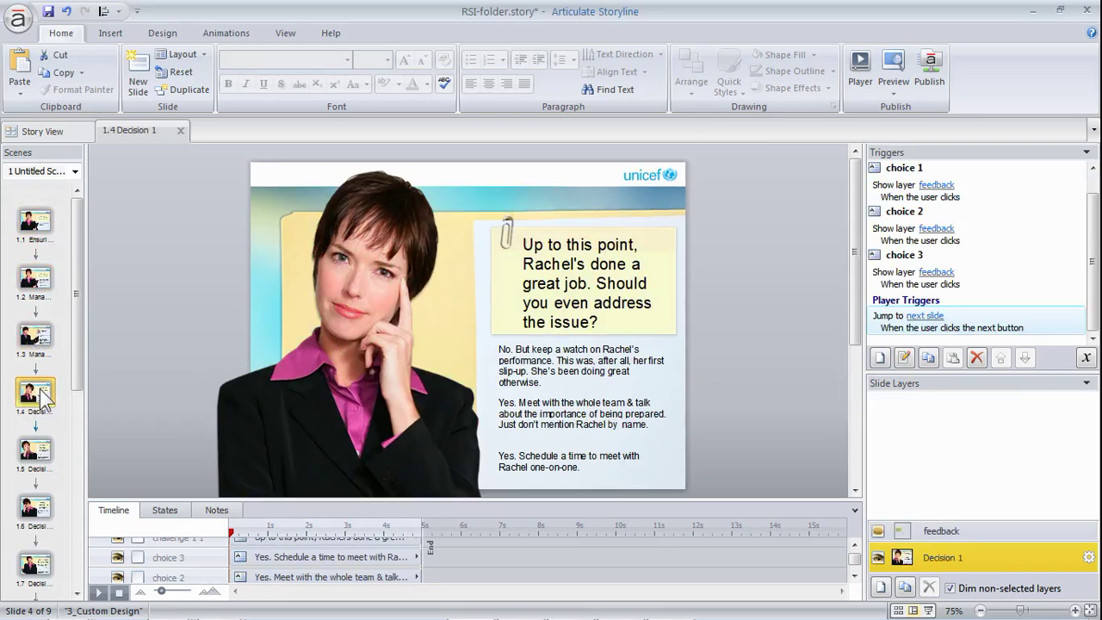